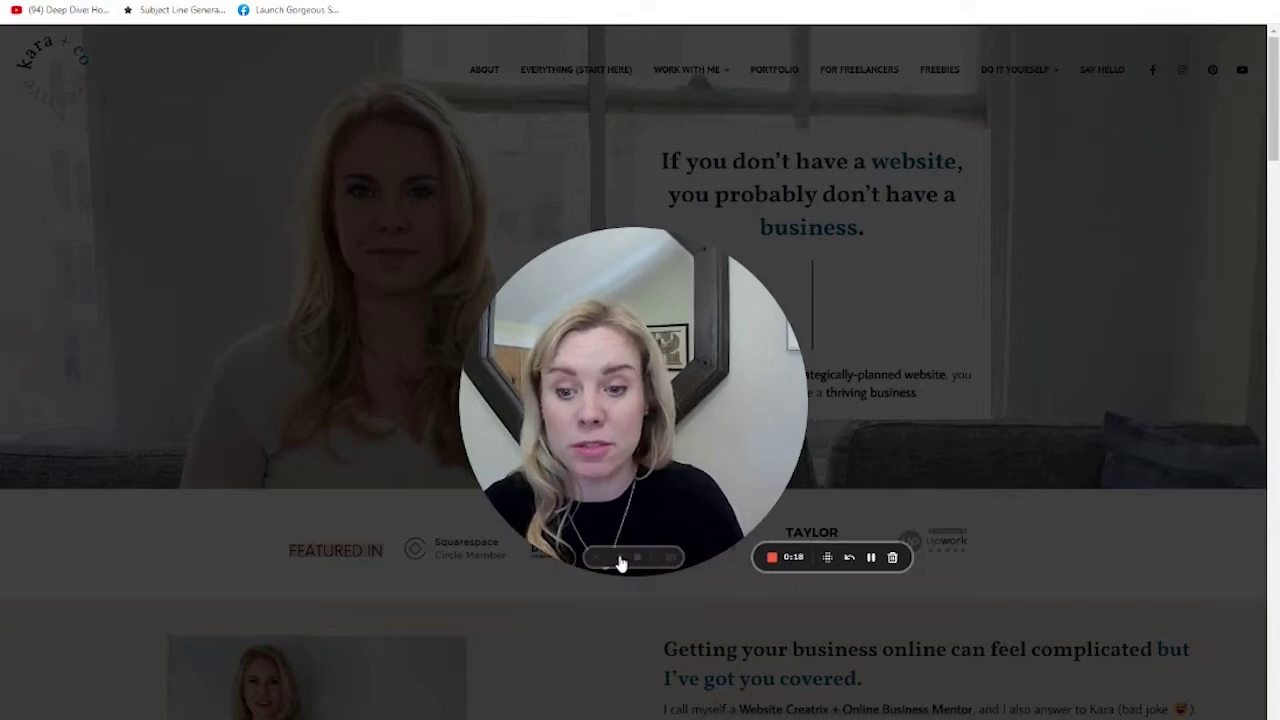
# Select content on the page, then expand and collapse the Sales & Payments section.
pyautogui.click(621, 557)
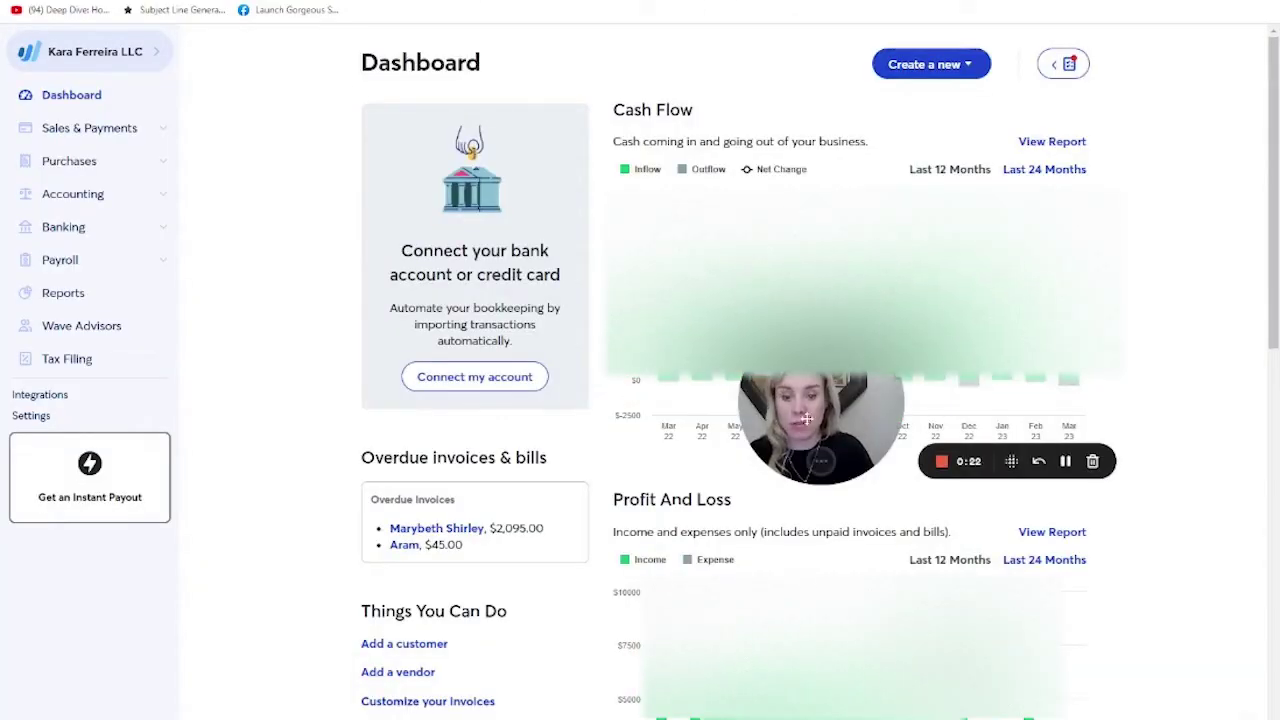
pyautogui.hotkey('ctrl', 'a')
pyautogui.moveTo(778, 379); pyautogui.dragTo(267, 301)
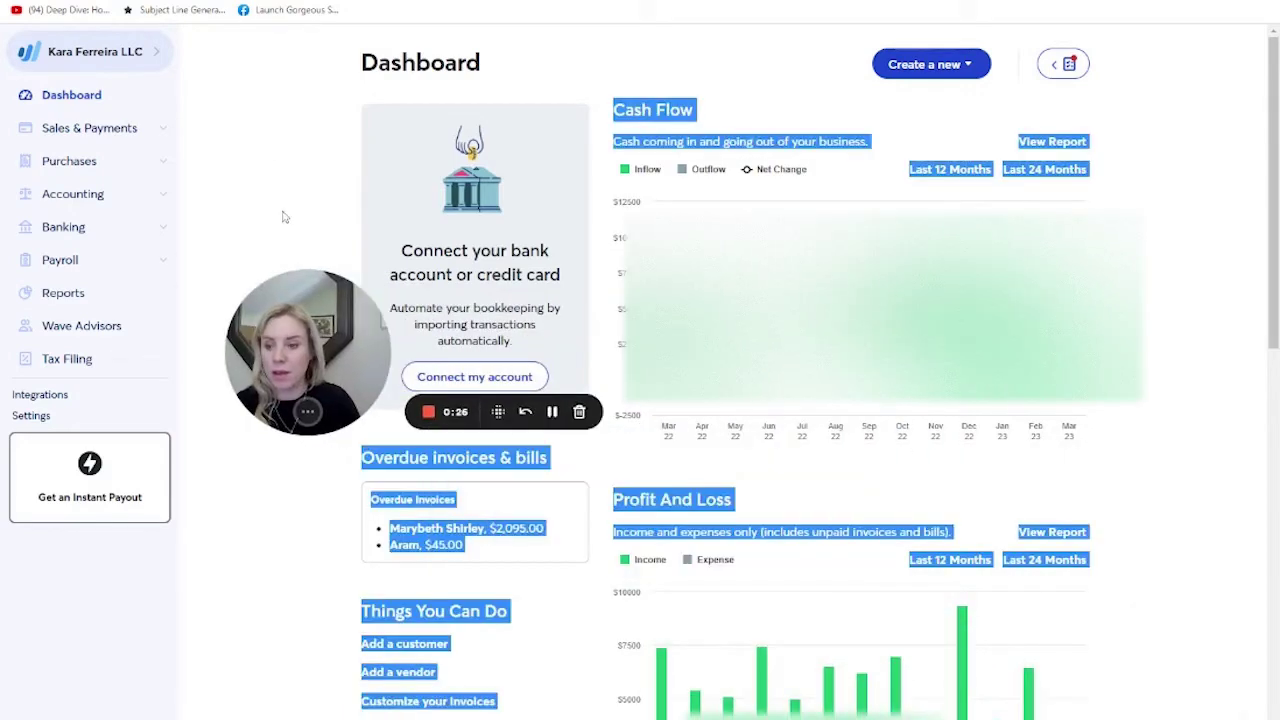
pyautogui.click(80, 133)
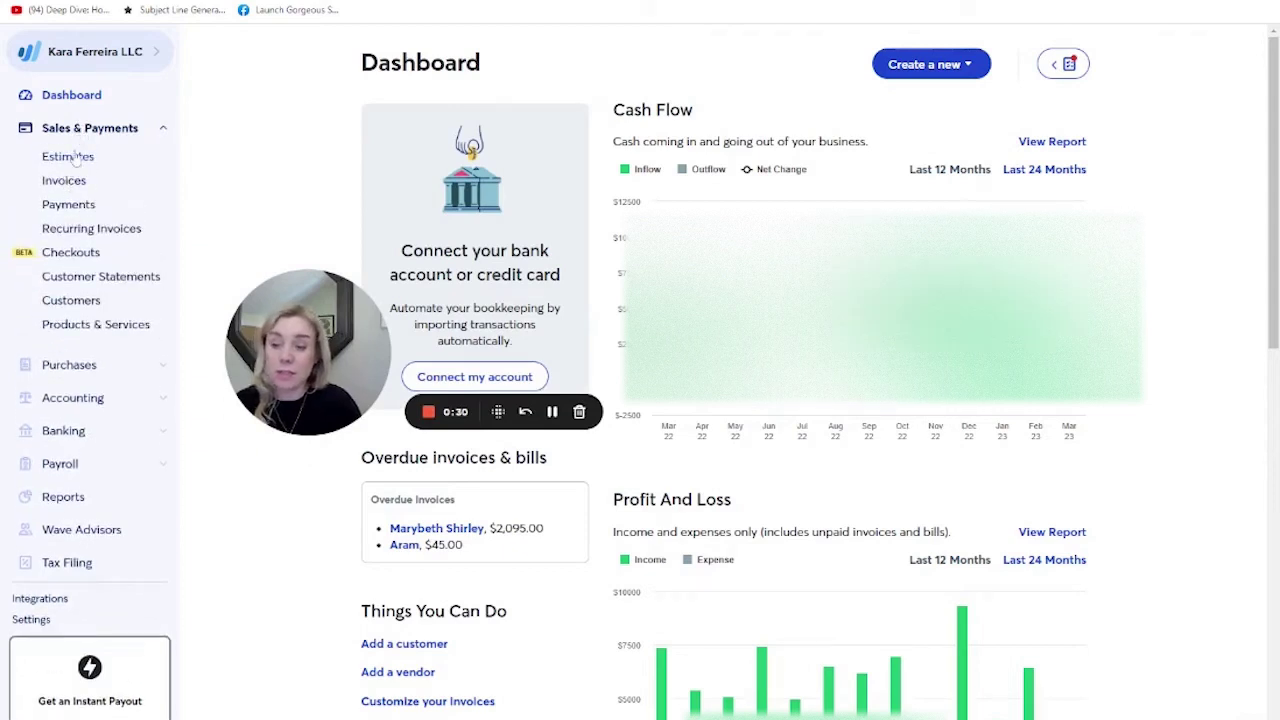
pyautogui.click(89, 128)
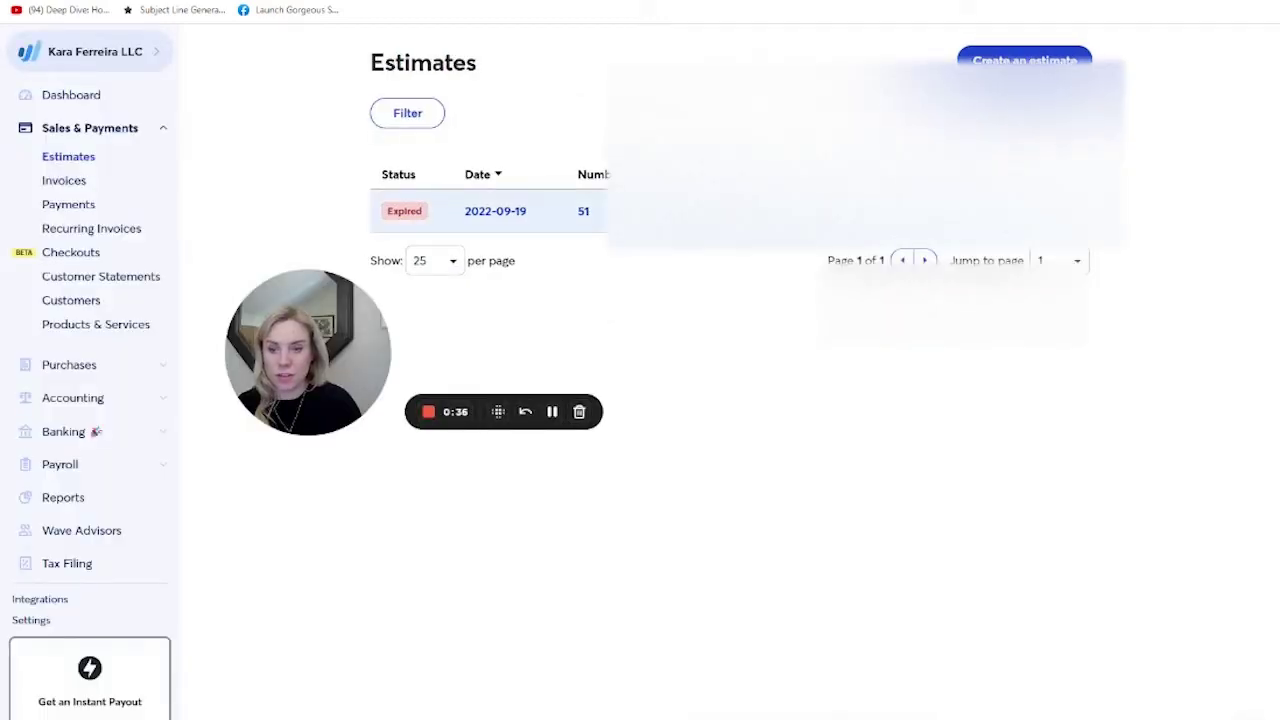
# Open expired estimate #51 and scroll through its line items.
pyautogui.click(750, 211)
pyautogui.scroll(-3, 755, 282)
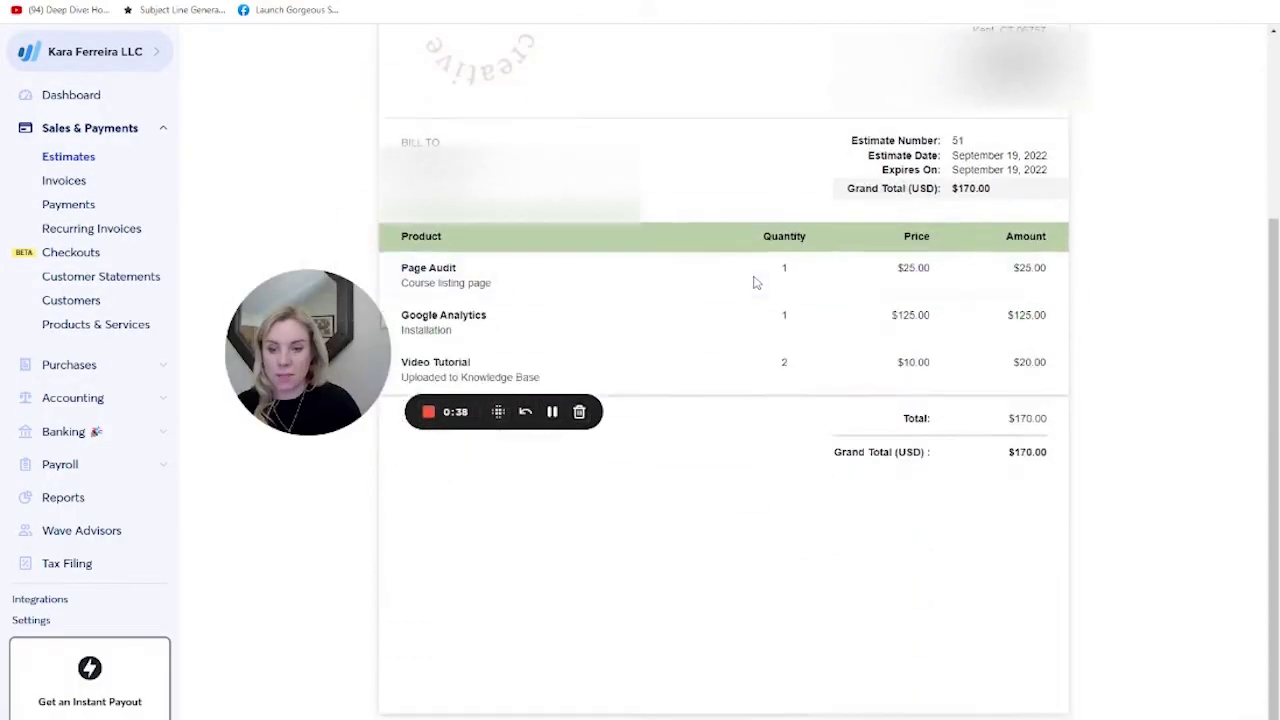
pyautogui.scroll(3, 752, 281)
pyautogui.scroll(-3, 756, 281)
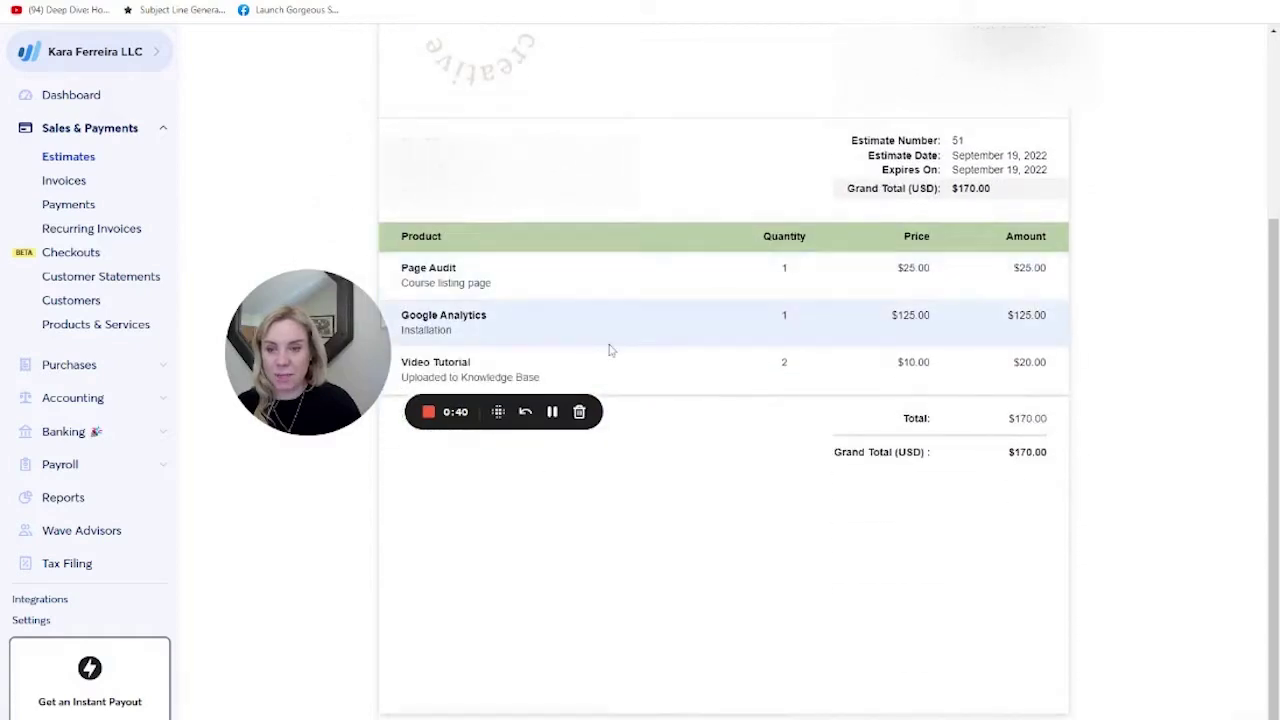
pyautogui.moveTo(357, 342); pyautogui.dragTo(343, 109)
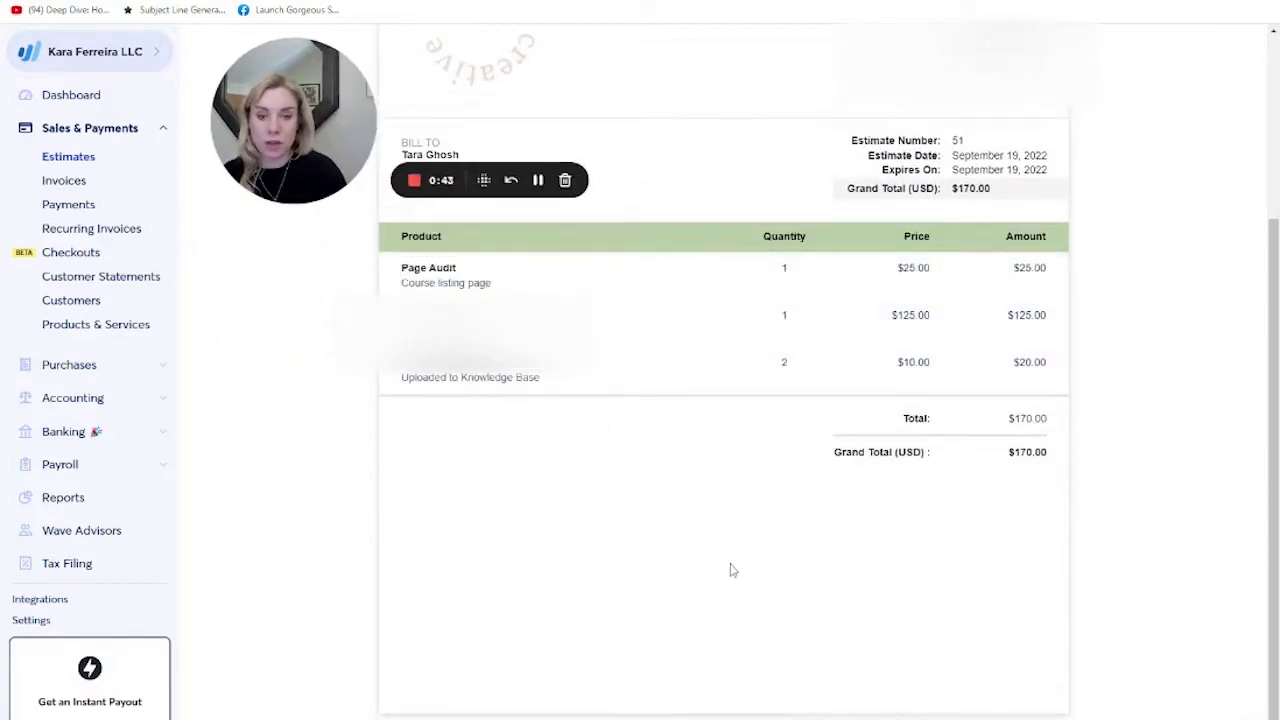
pyautogui.scroll(3, 730, 570)
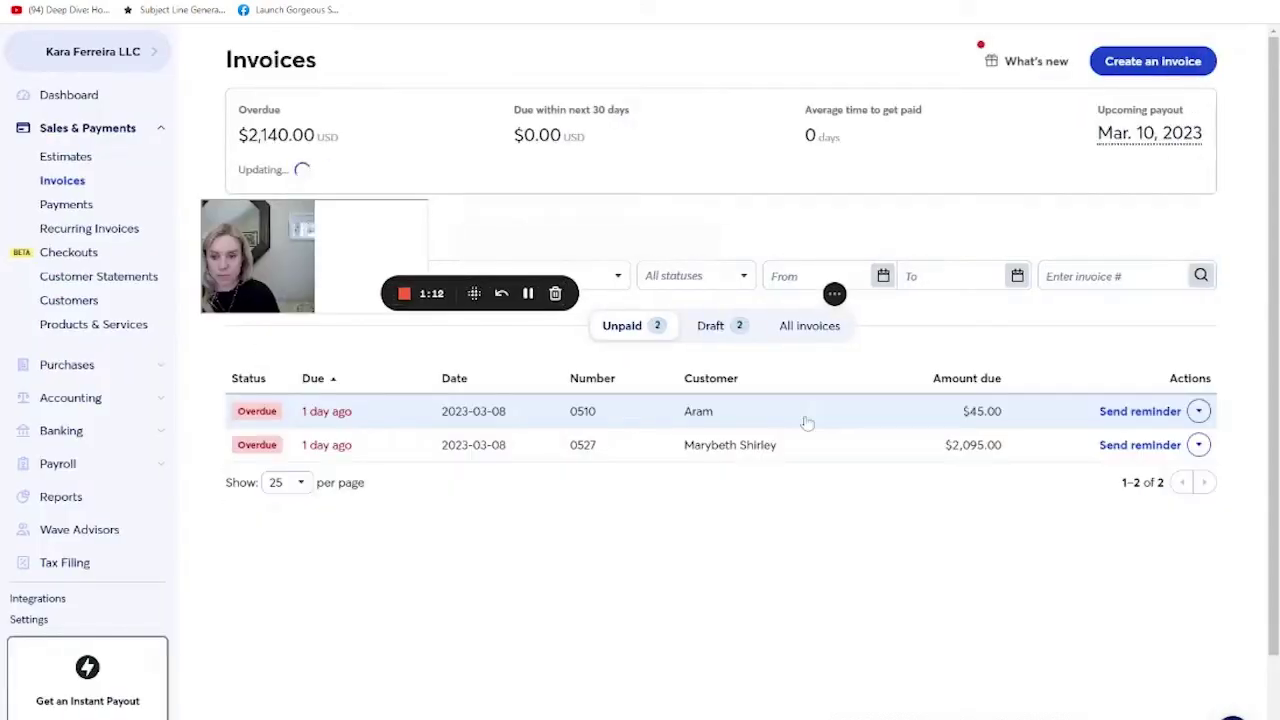
# View overdue invoice #0527 and review its $2,095.00 due and 3/7/14-day reminders.
pyautogui.moveTo(763, 455)
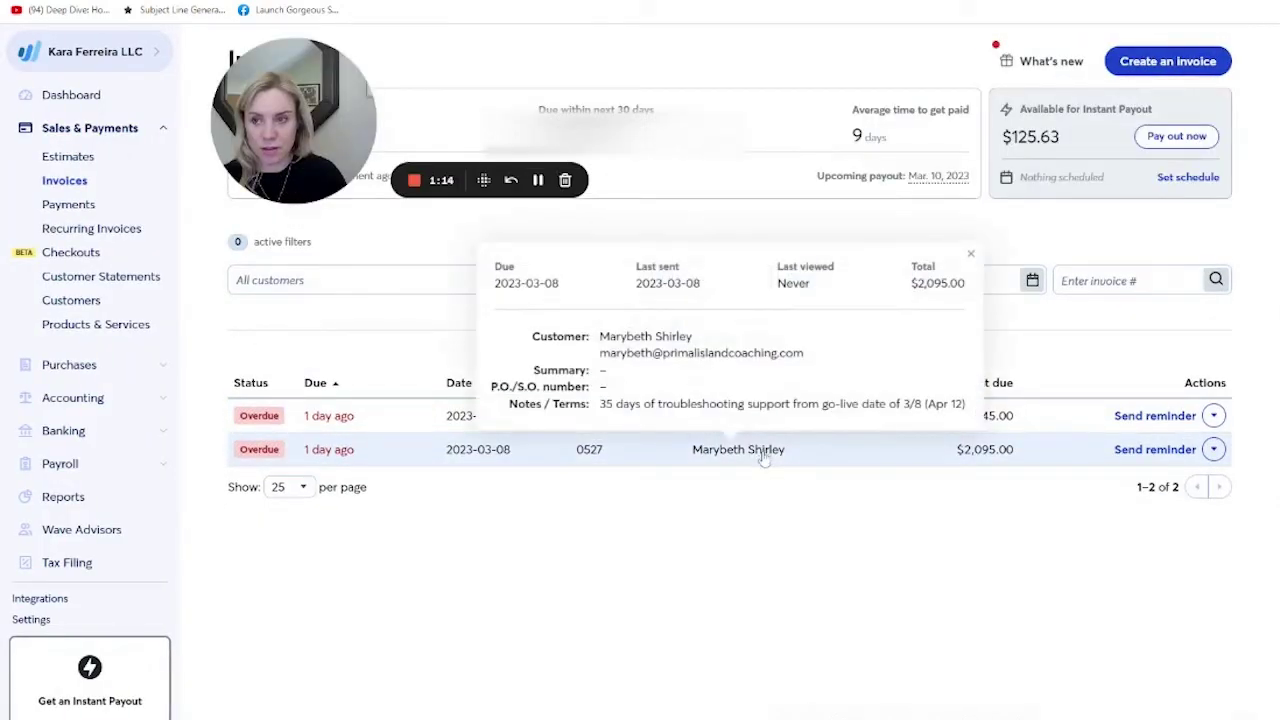
pyautogui.click(1213, 449)
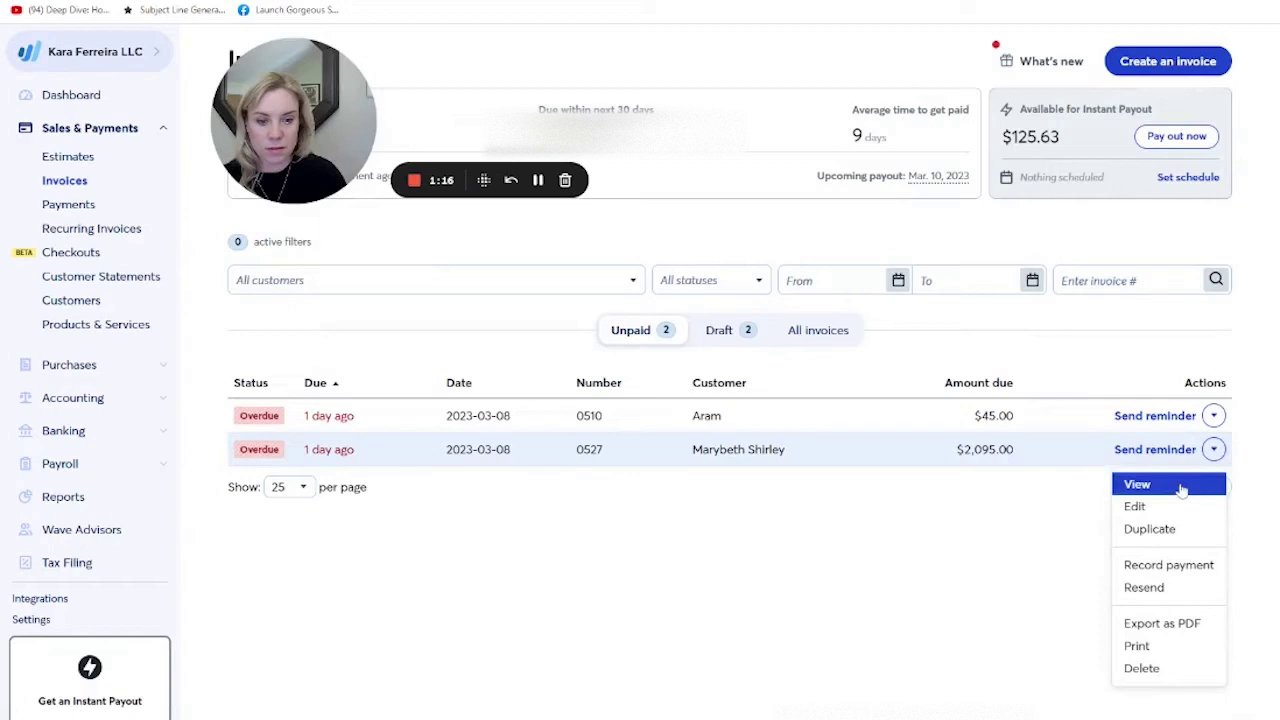
pyautogui.click(1134, 486)
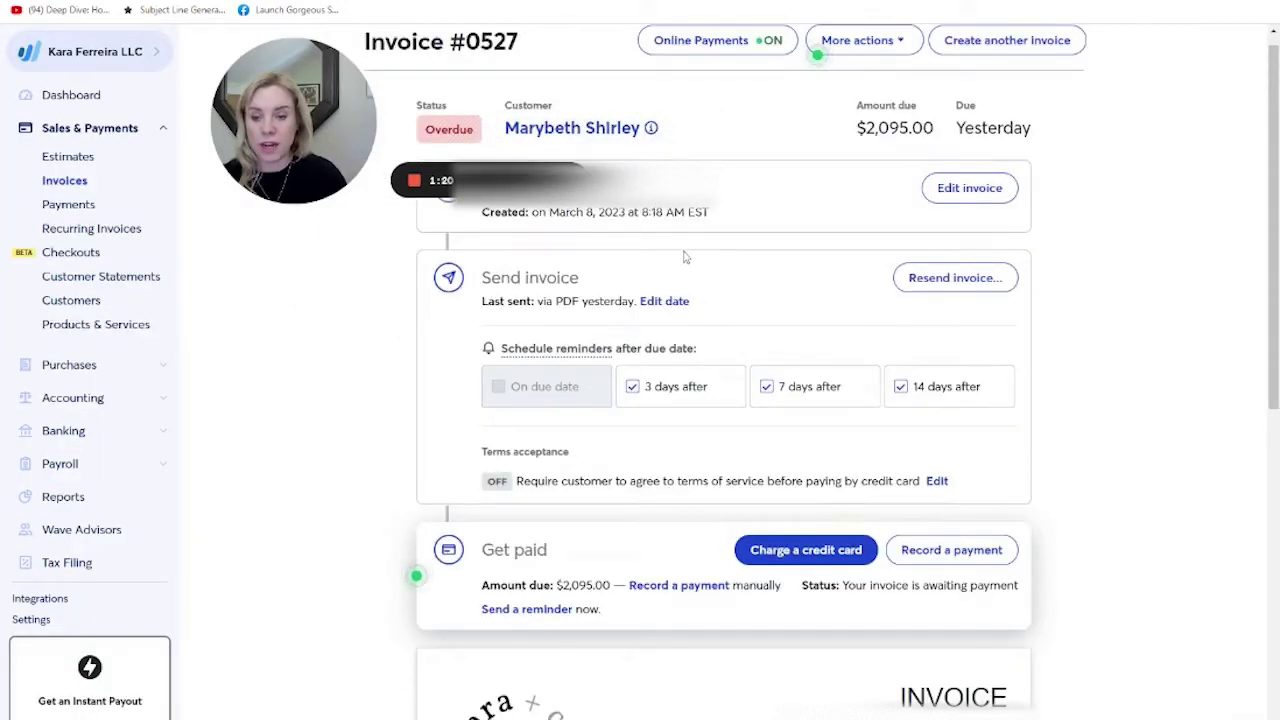
pyautogui.scroll(-2, 505, 233)
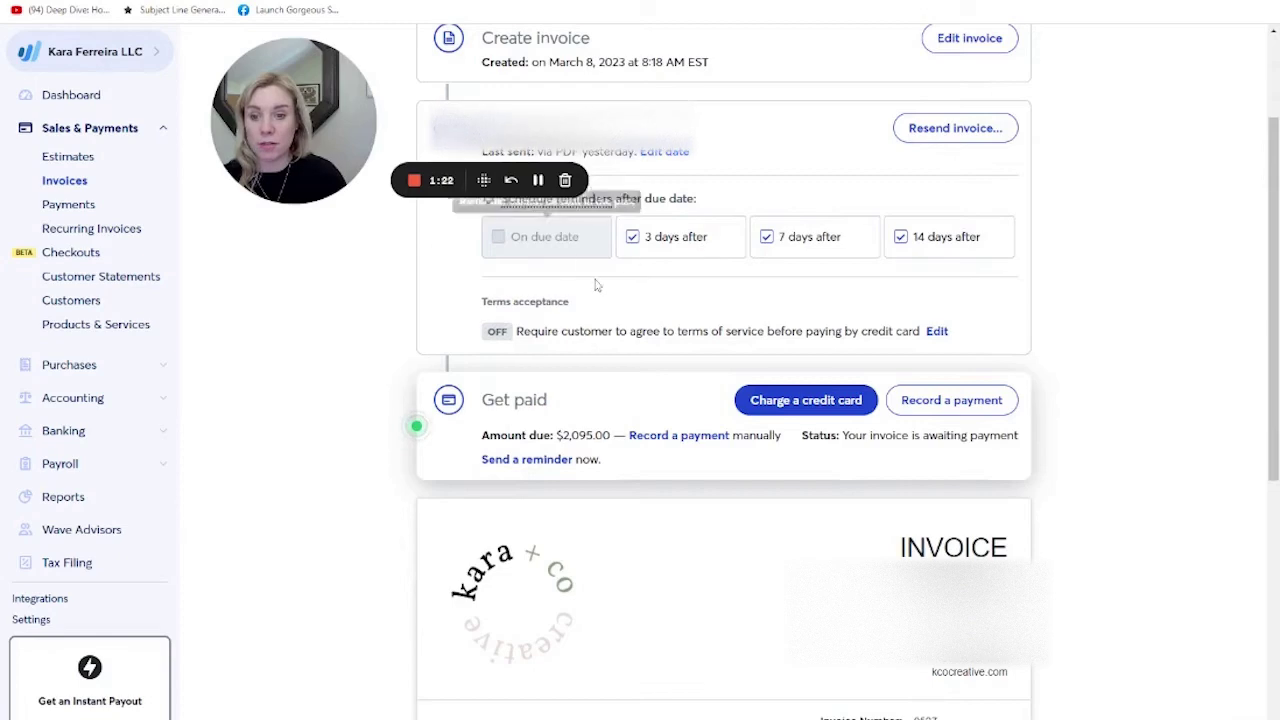
pyautogui.scroll(2, 594, 283)
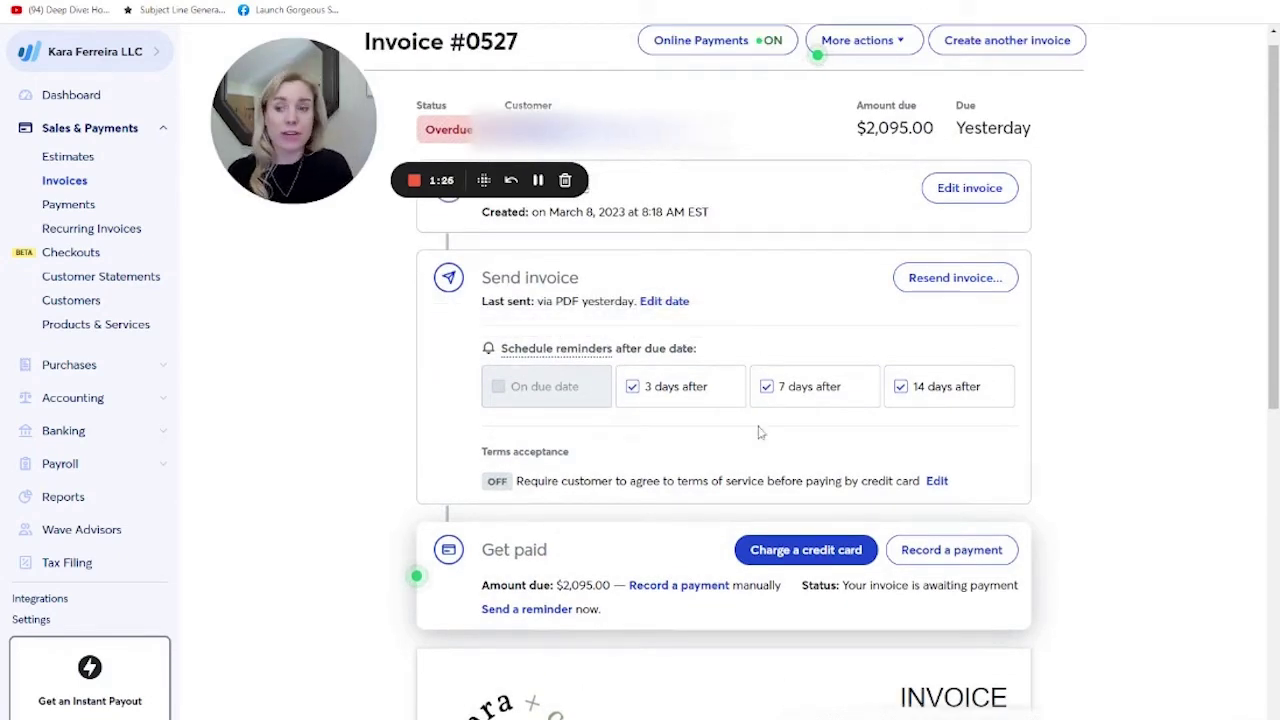
pyautogui.scroll(-8, 760, 432)
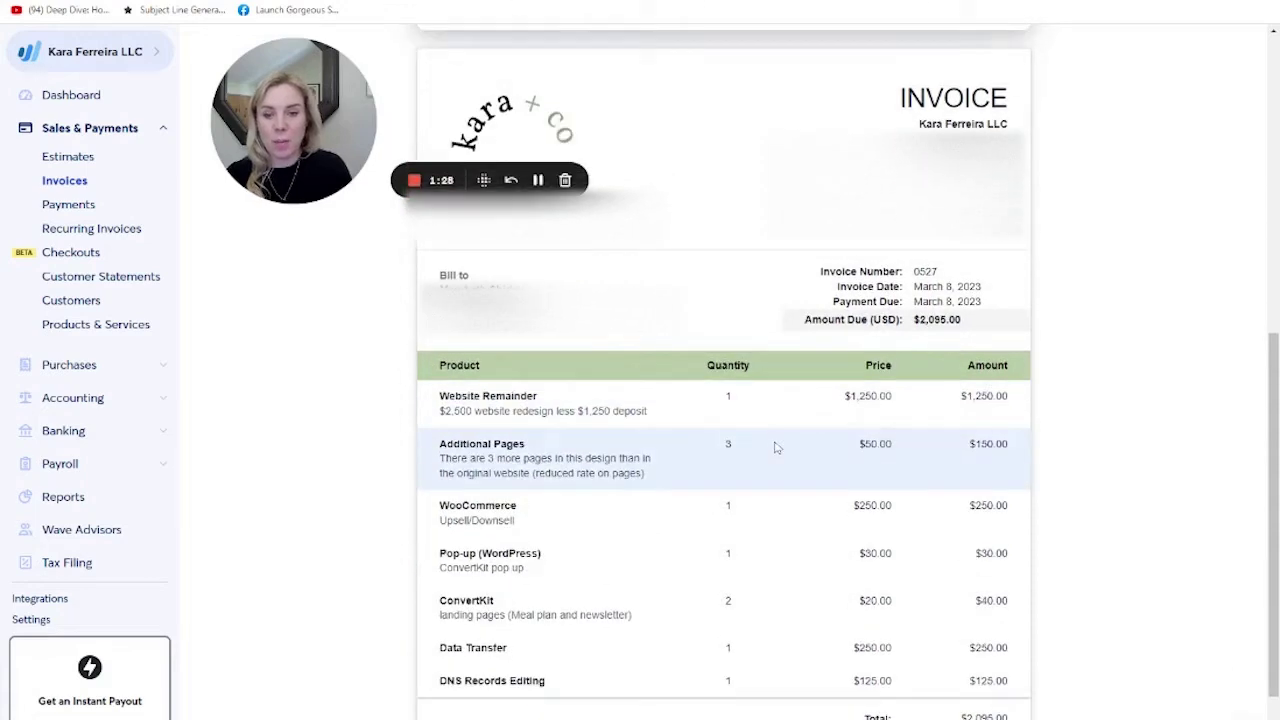
pyautogui.scroll(1, 775, 447)
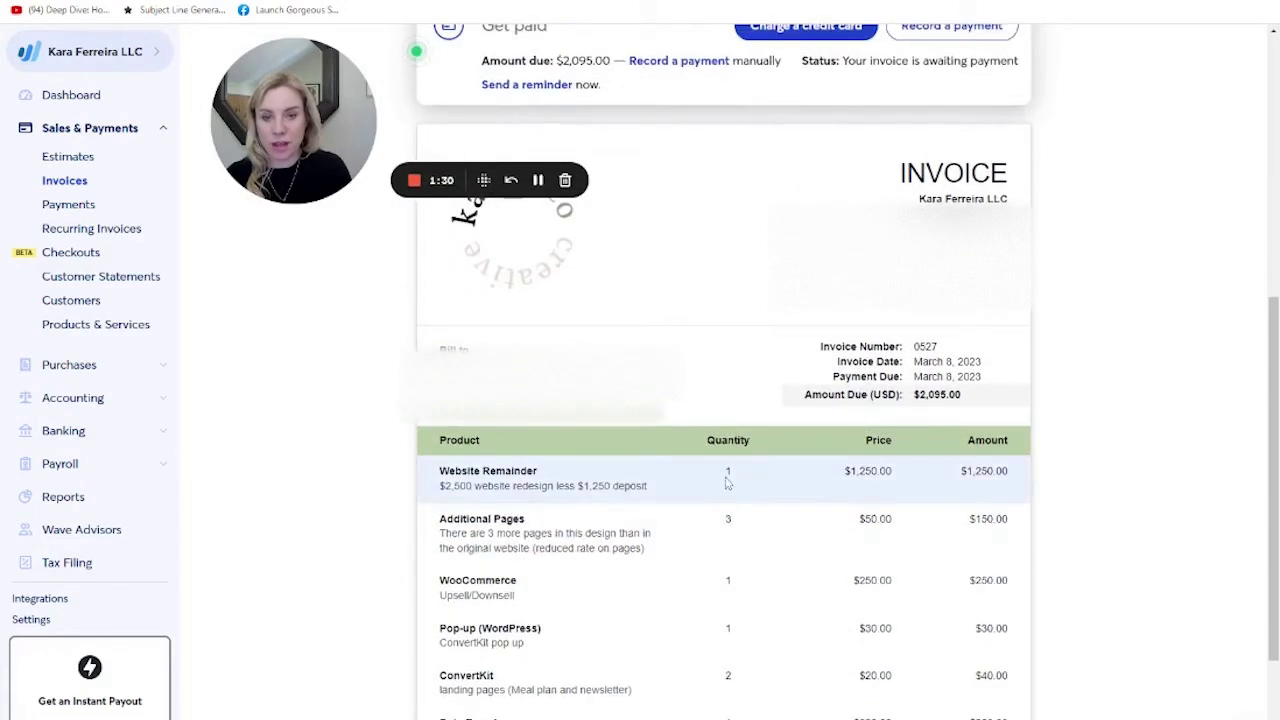
pyautogui.scroll(7, 754, 466)
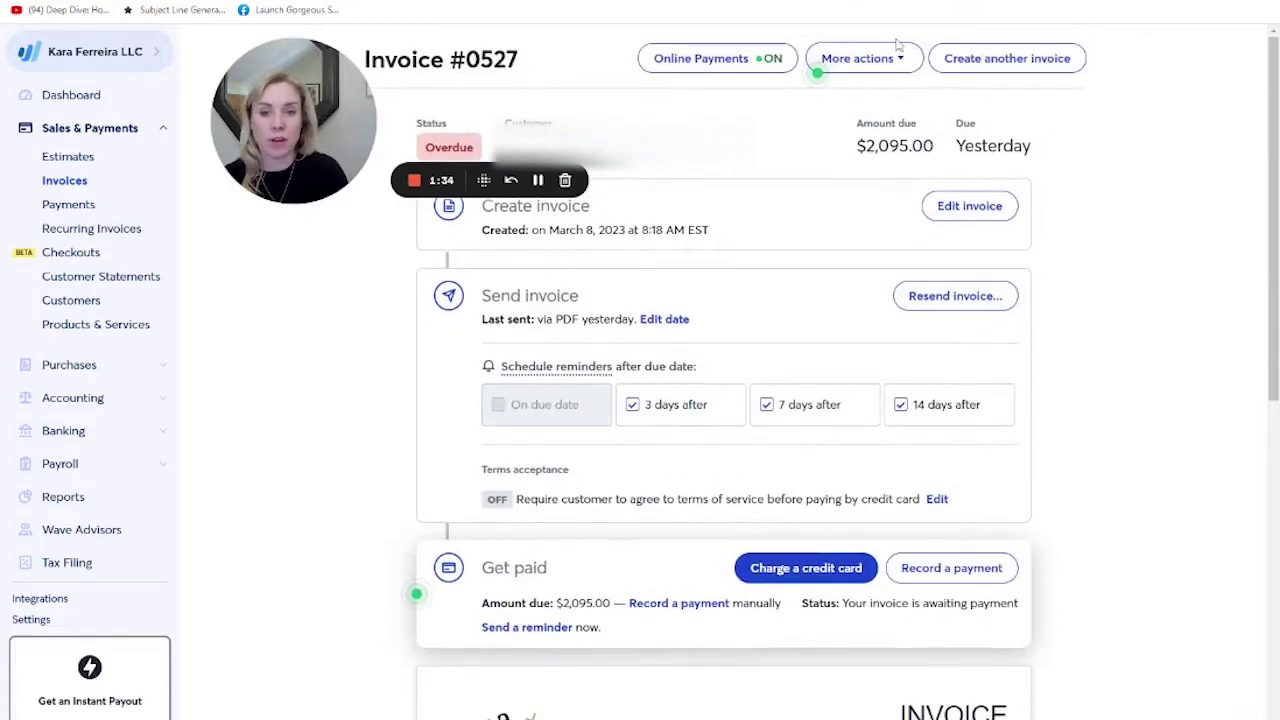
# Start a new invoice and select the customer to bill.
pyautogui.click(997, 62)
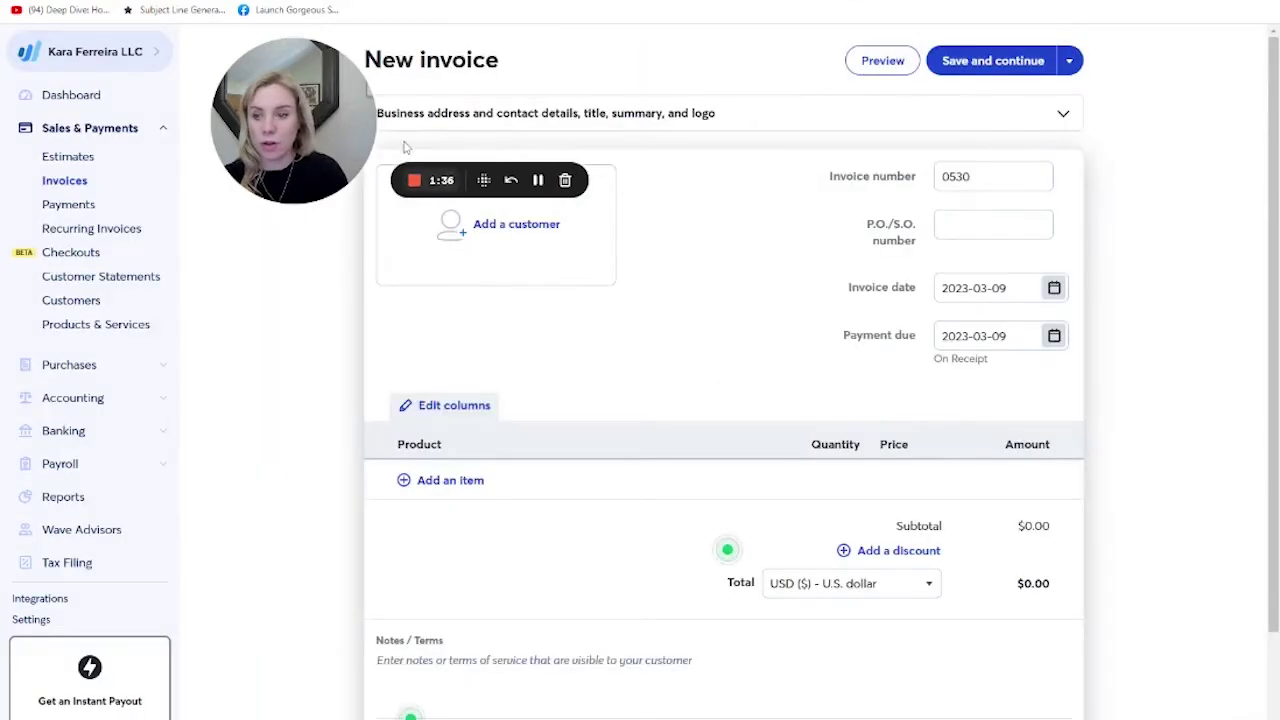
pyautogui.click(487, 225)
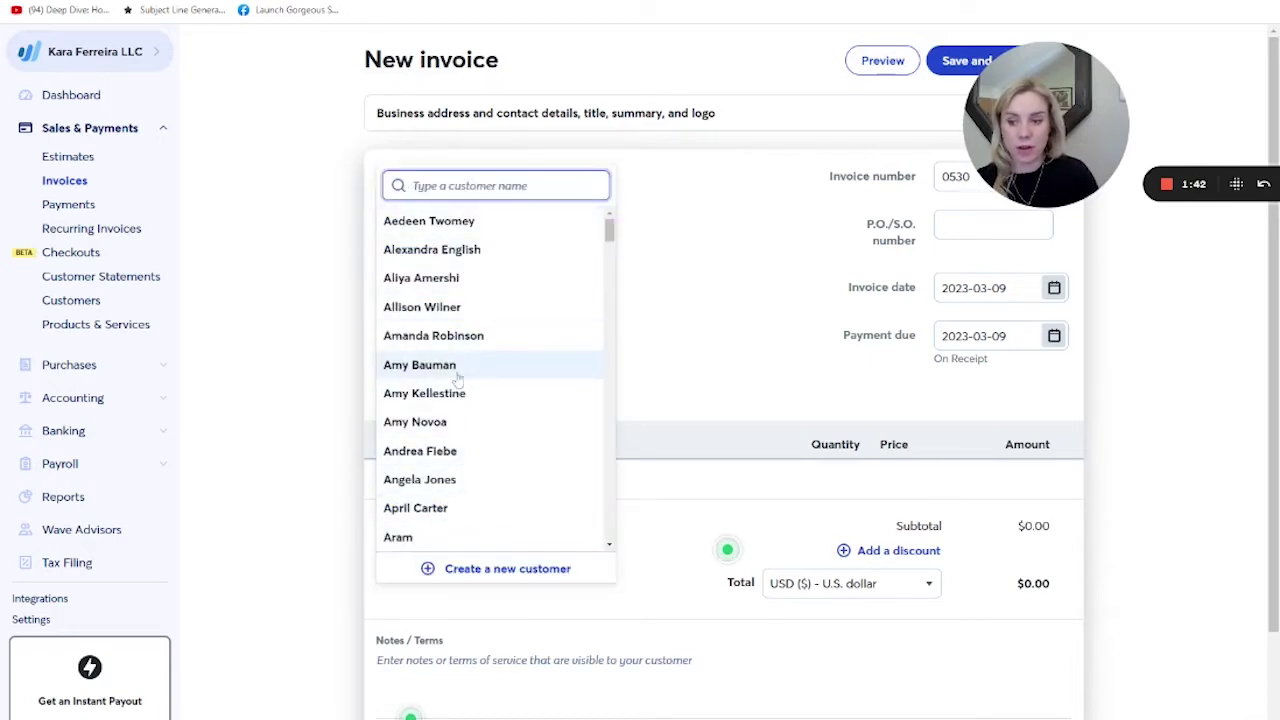
pyautogui.click(445, 249)
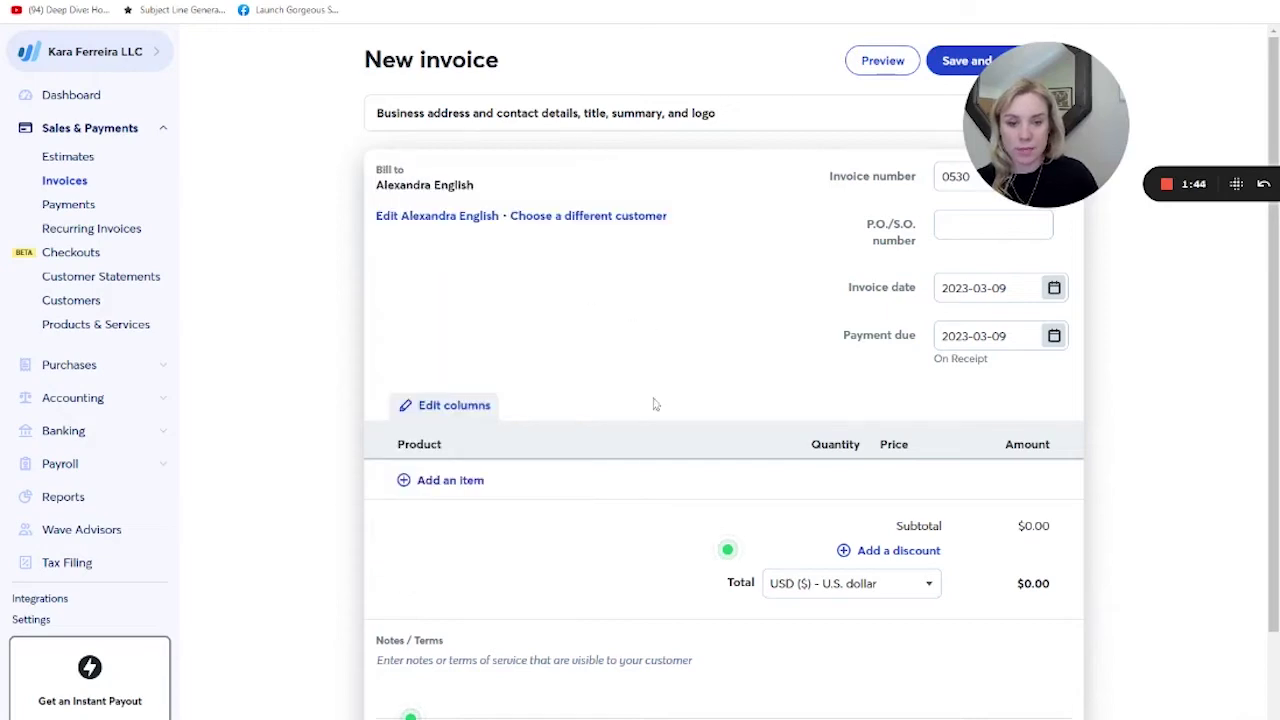
# Add an Integrations line at $300.00 with CT Sales 1% tax, totalling $303.00.
pyautogui.click(471, 492)
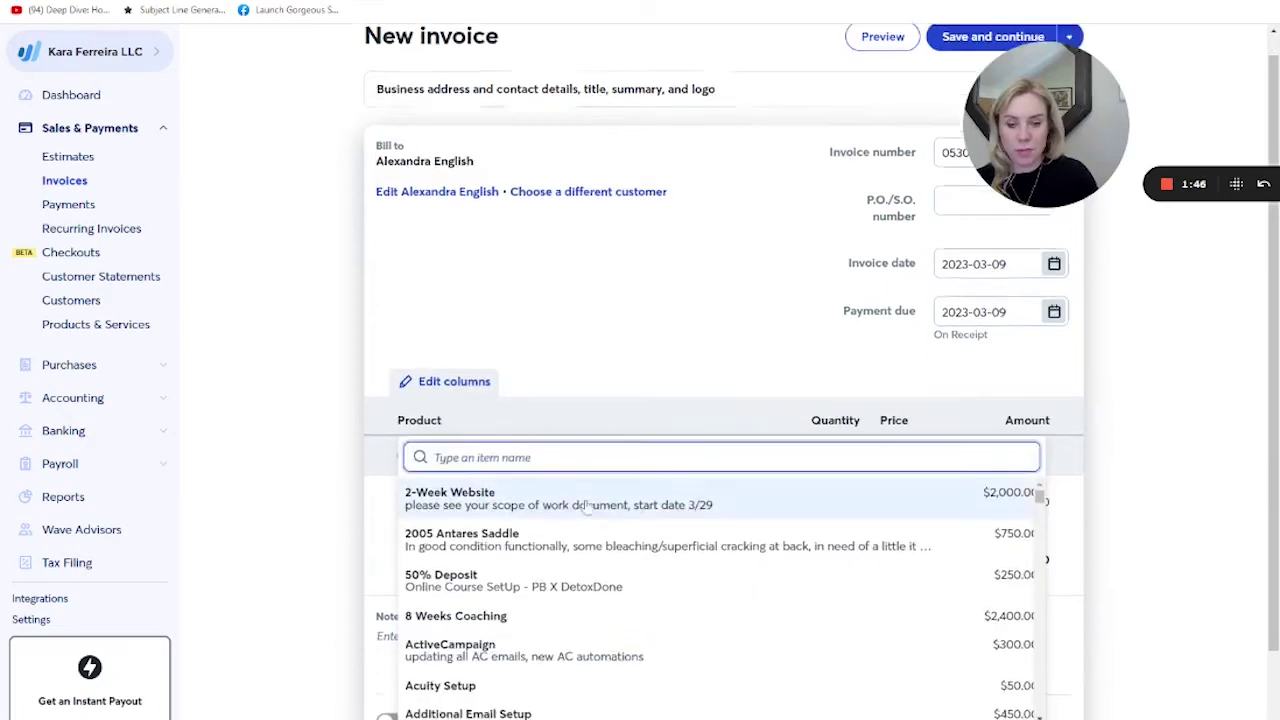
pyautogui.scroll(-15, 860, 435)
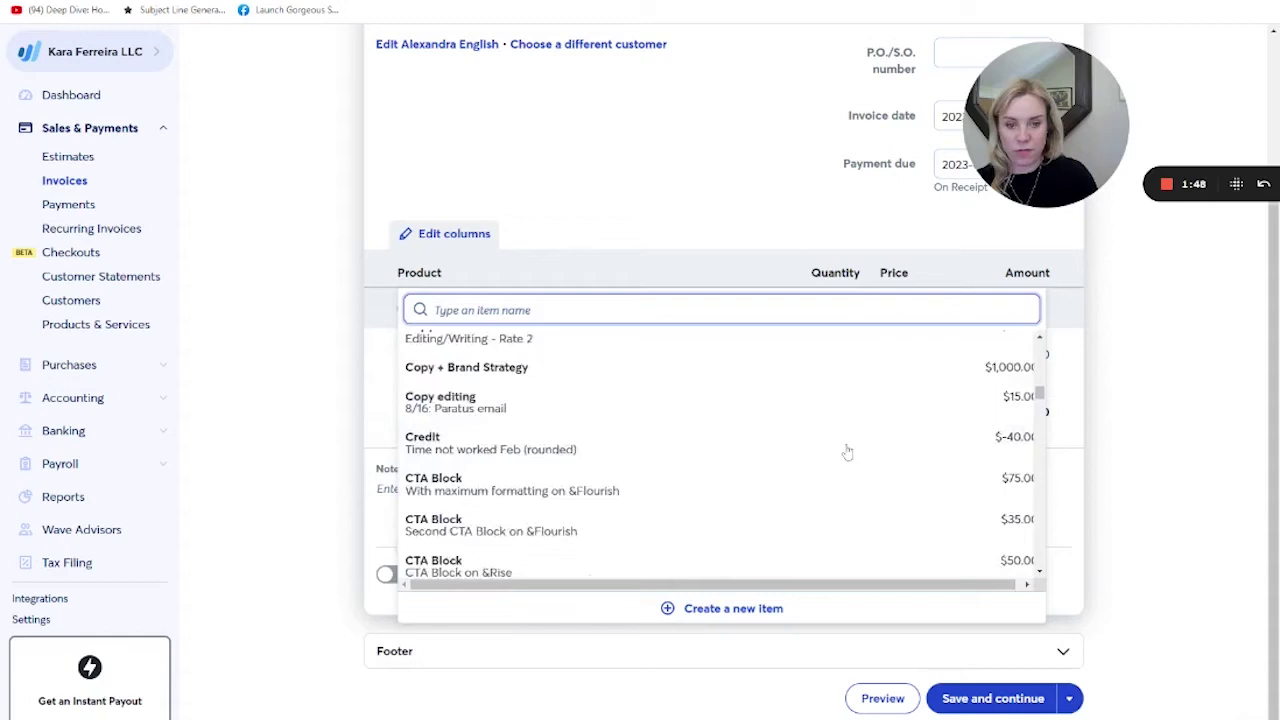
pyautogui.scroll(-10, 847, 447)
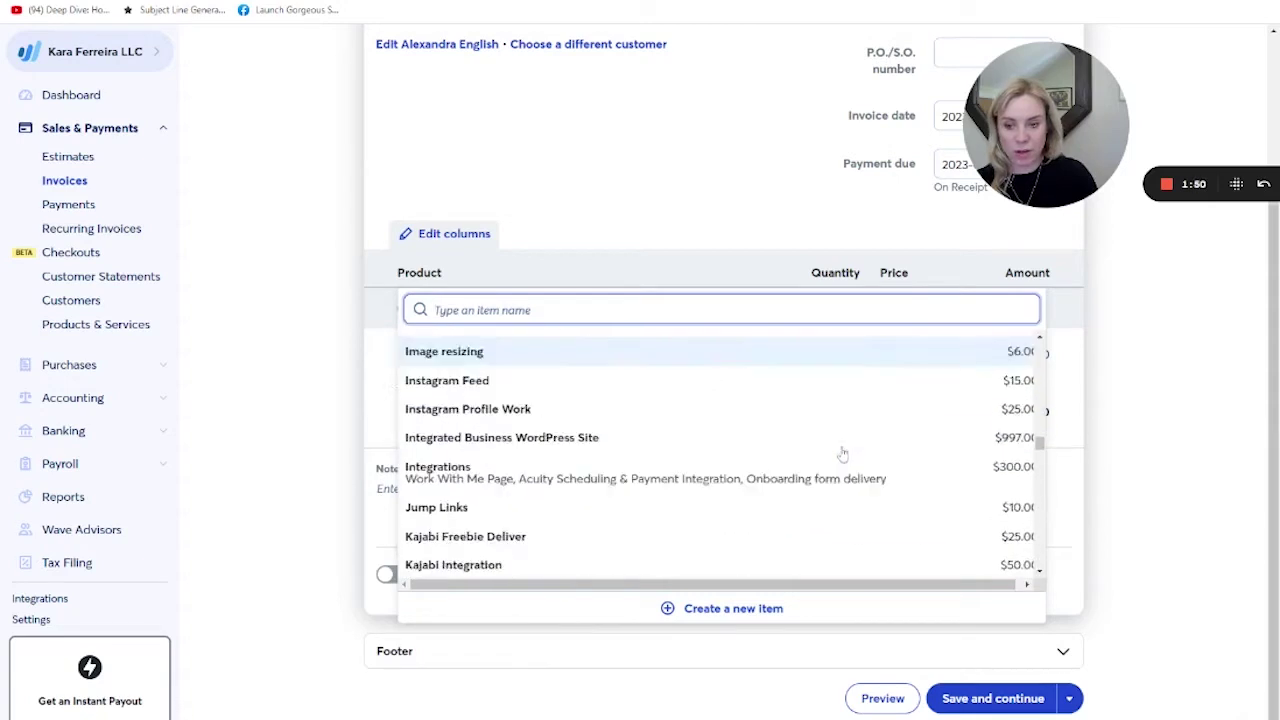
pyautogui.click(628, 446)
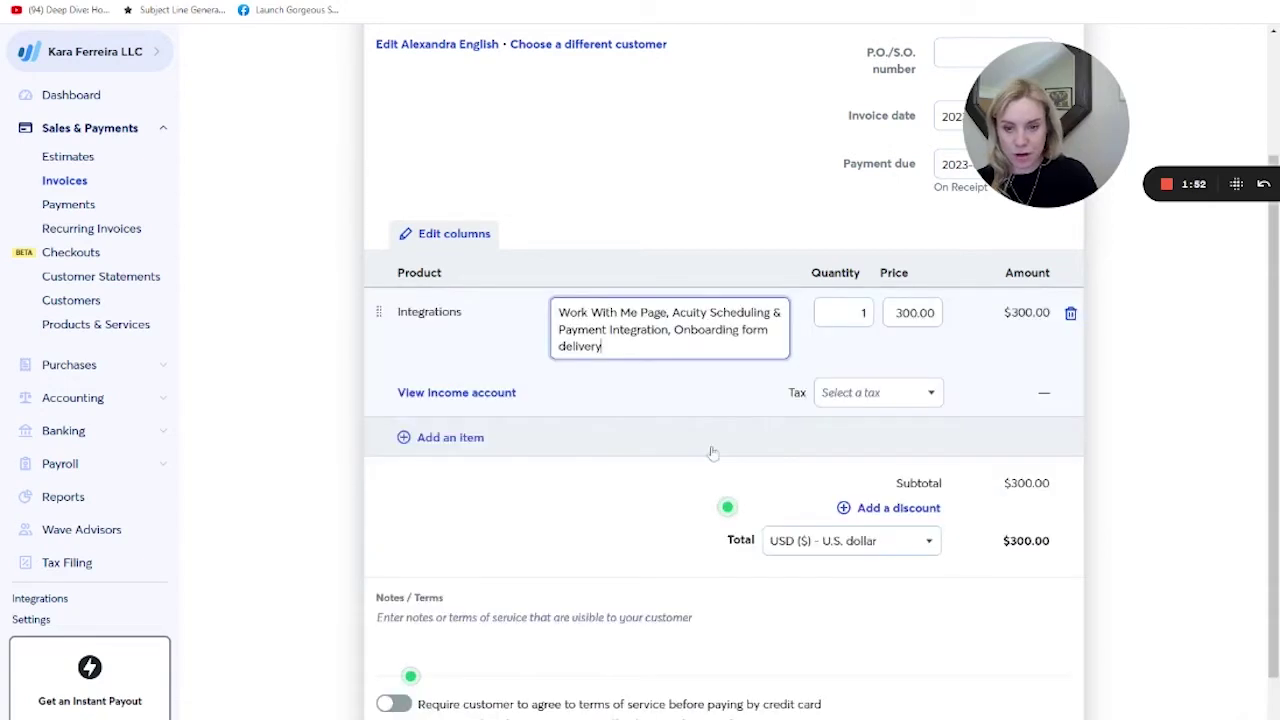
pyautogui.click(833, 400)
pyautogui.click(853, 463)
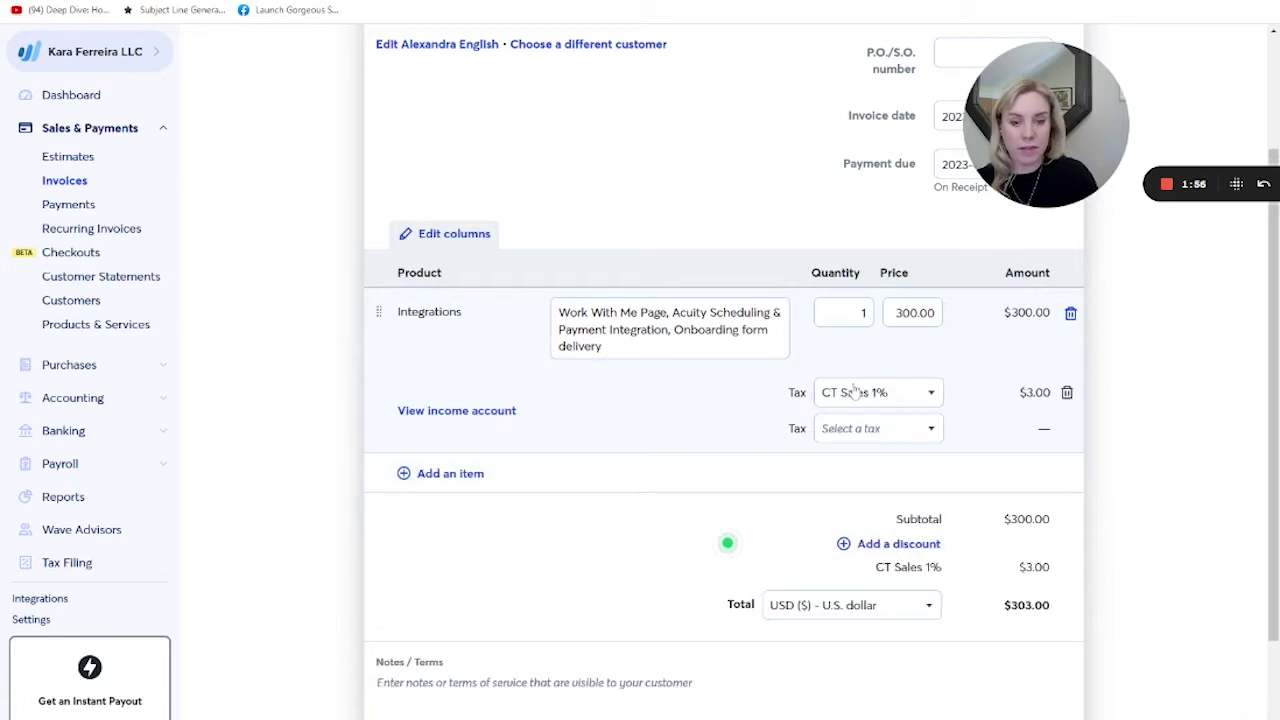
pyautogui.scroll(-2, 997, 534)
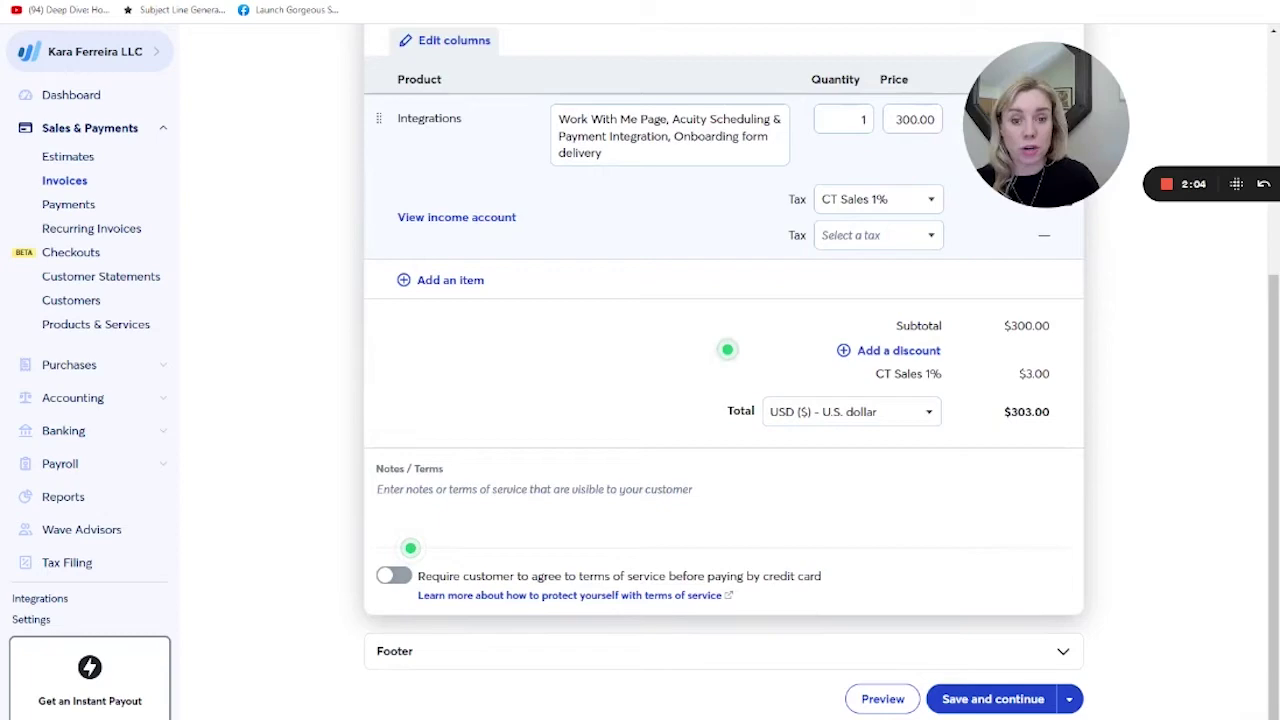
pyautogui.scroll(4, 597, 523)
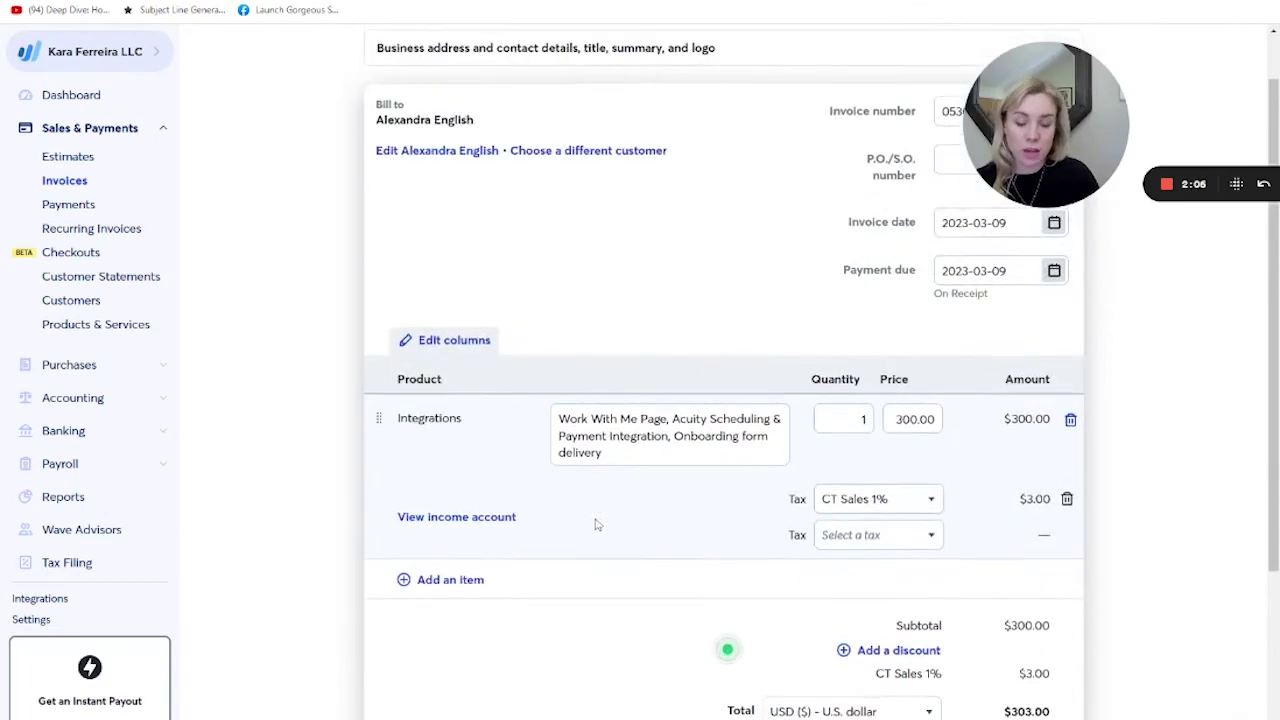
pyautogui.scroll(-4, 597, 523)
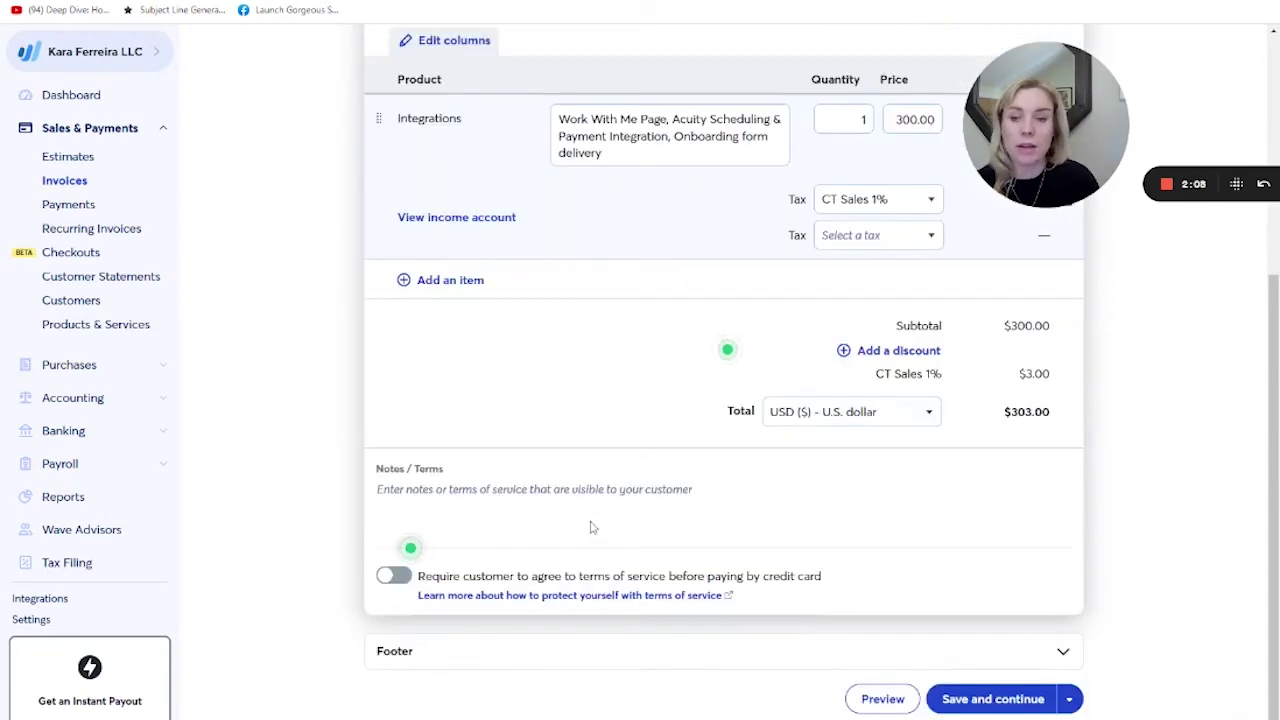
pyautogui.scroll(3, 590, 527)
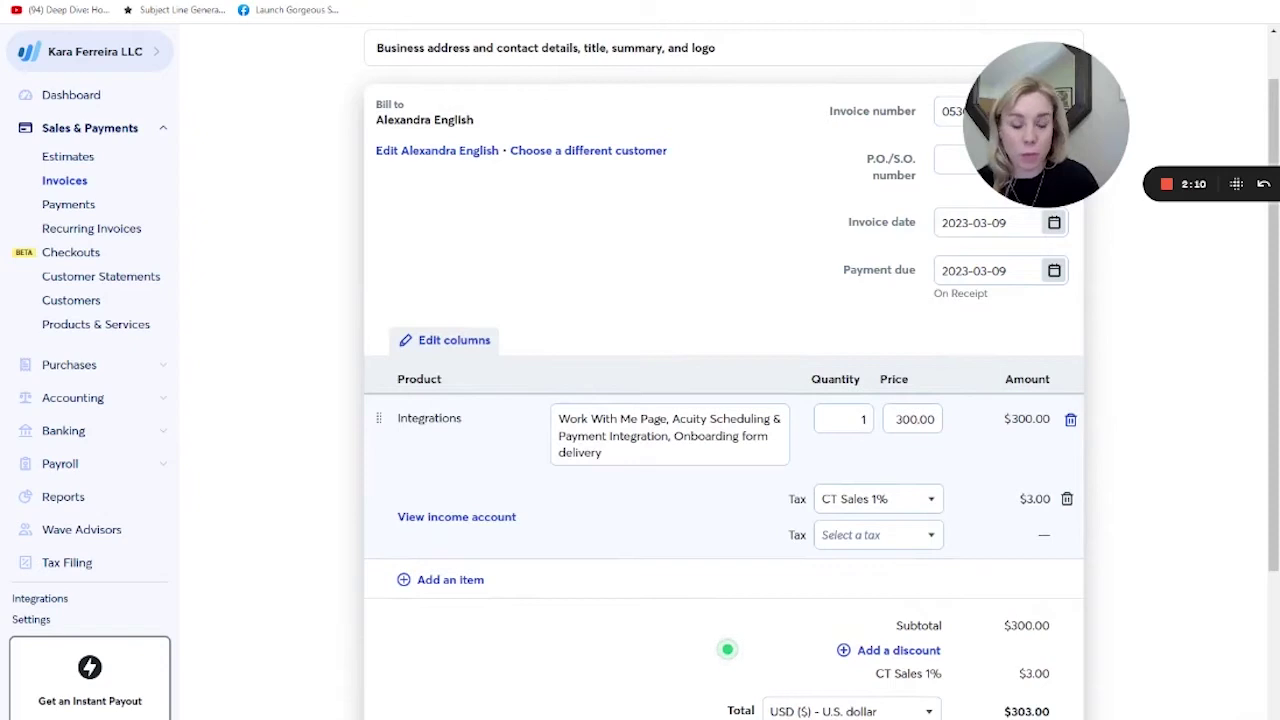
pyautogui.scroll(1, 733, 440)
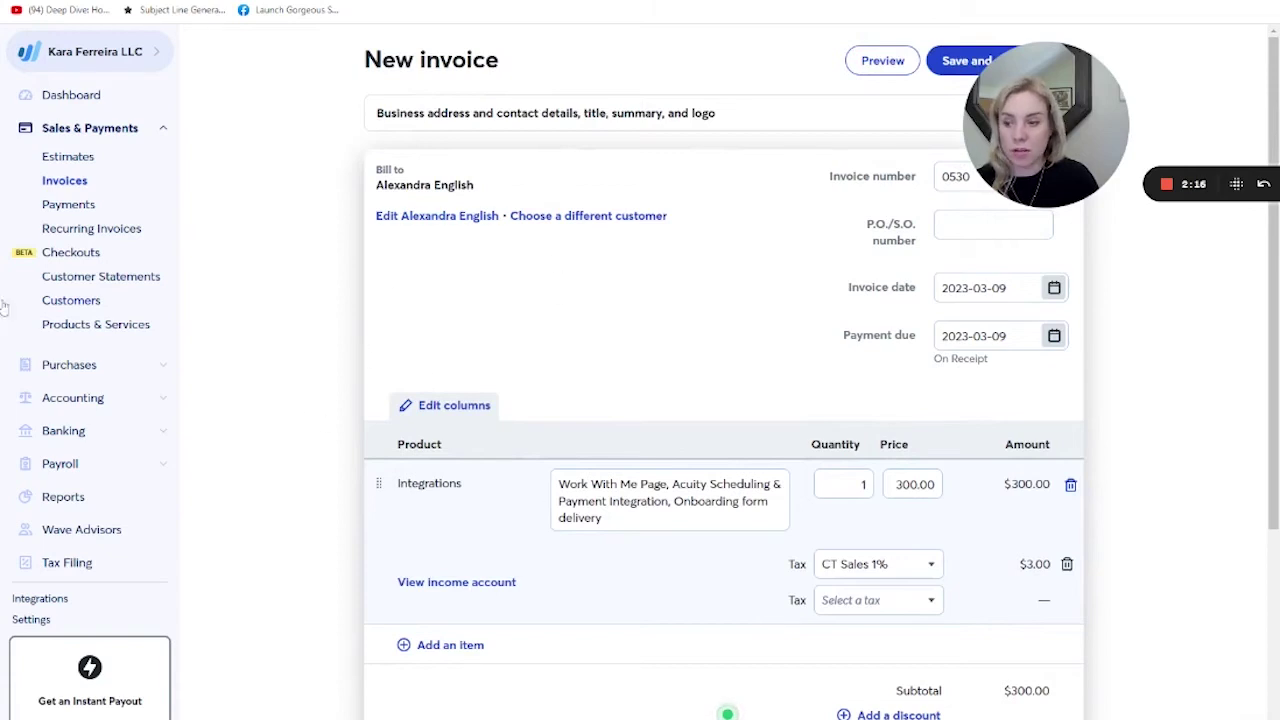
# Go to Accounting > Transactions, discarding the unsaved invoice draft.
pyautogui.click(93, 399)
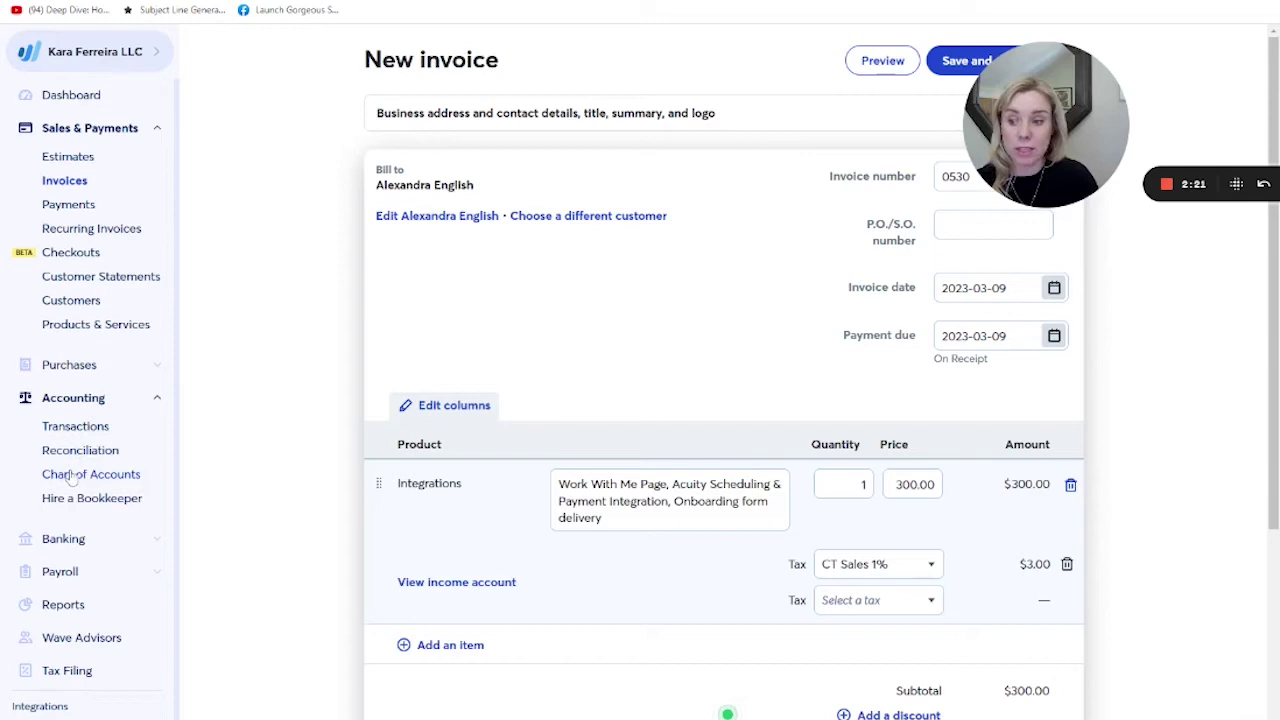
pyautogui.click(68, 427)
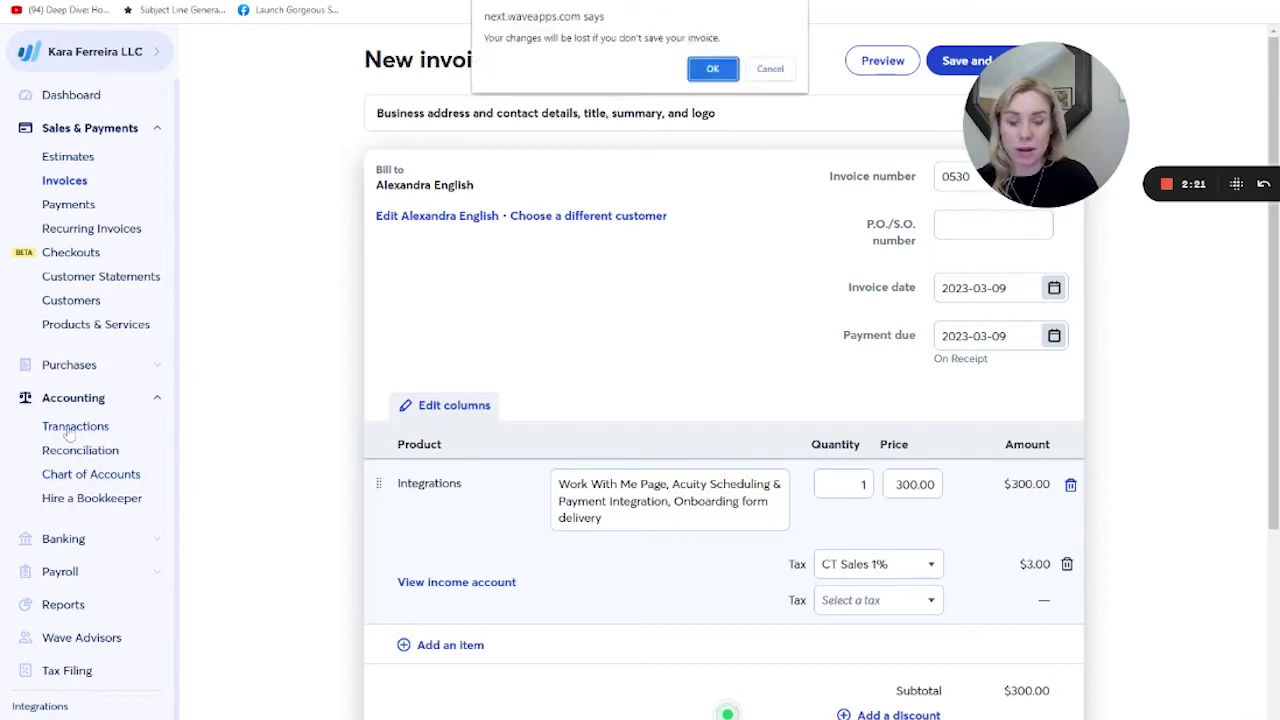
pyautogui.click(711, 72)
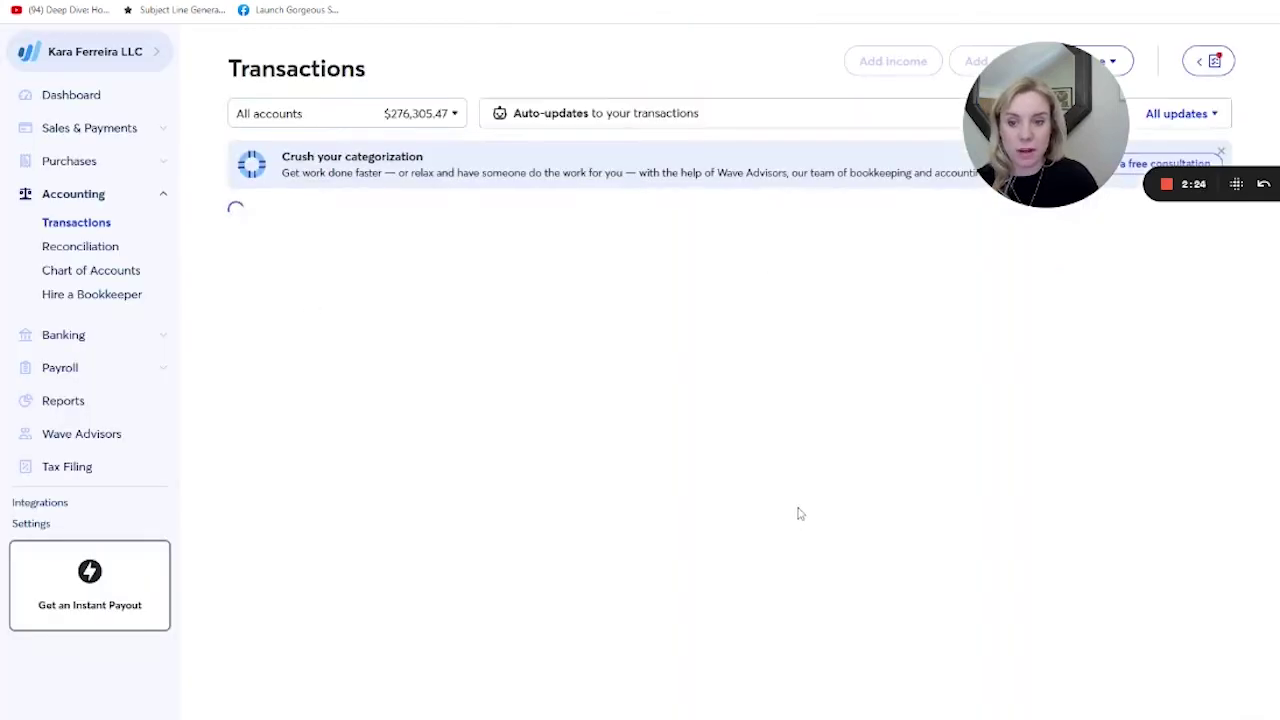
pyautogui.scroll(-5, 800, 514)
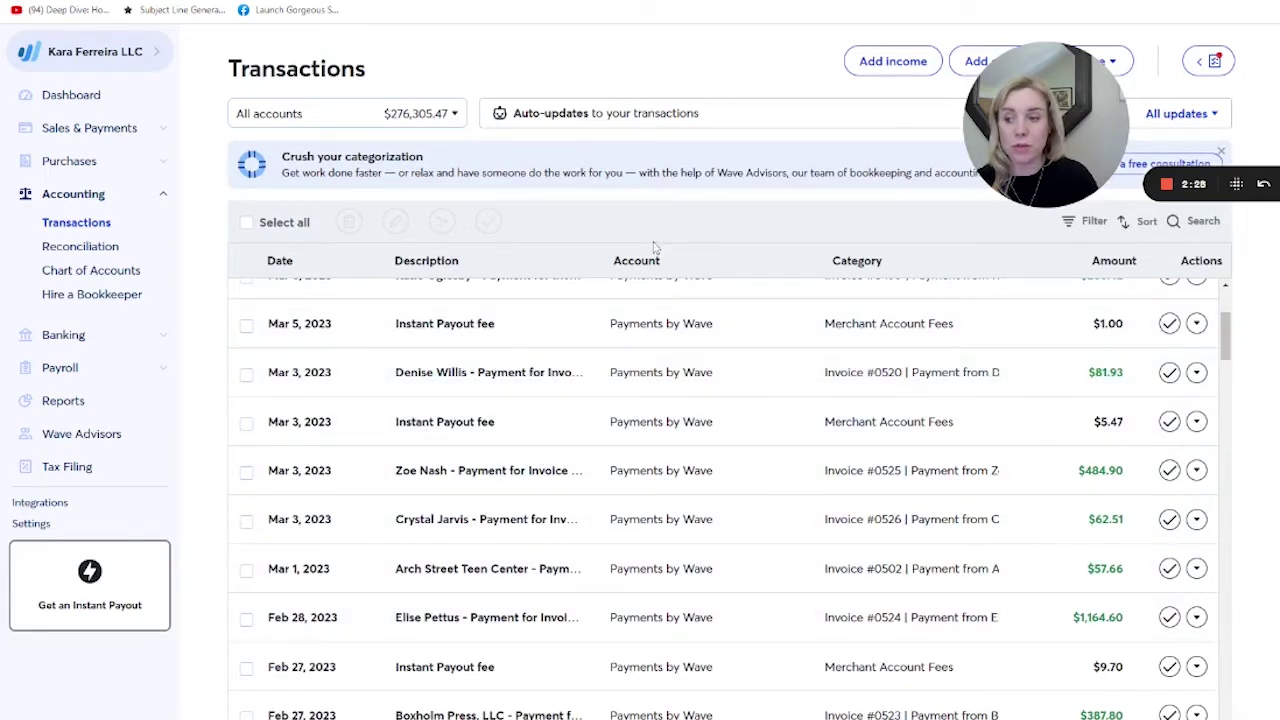
# Open the Reports page and browse the Balance Sheet, Cash Flow, tax and payroll reports.
pyautogui.click(100, 403)
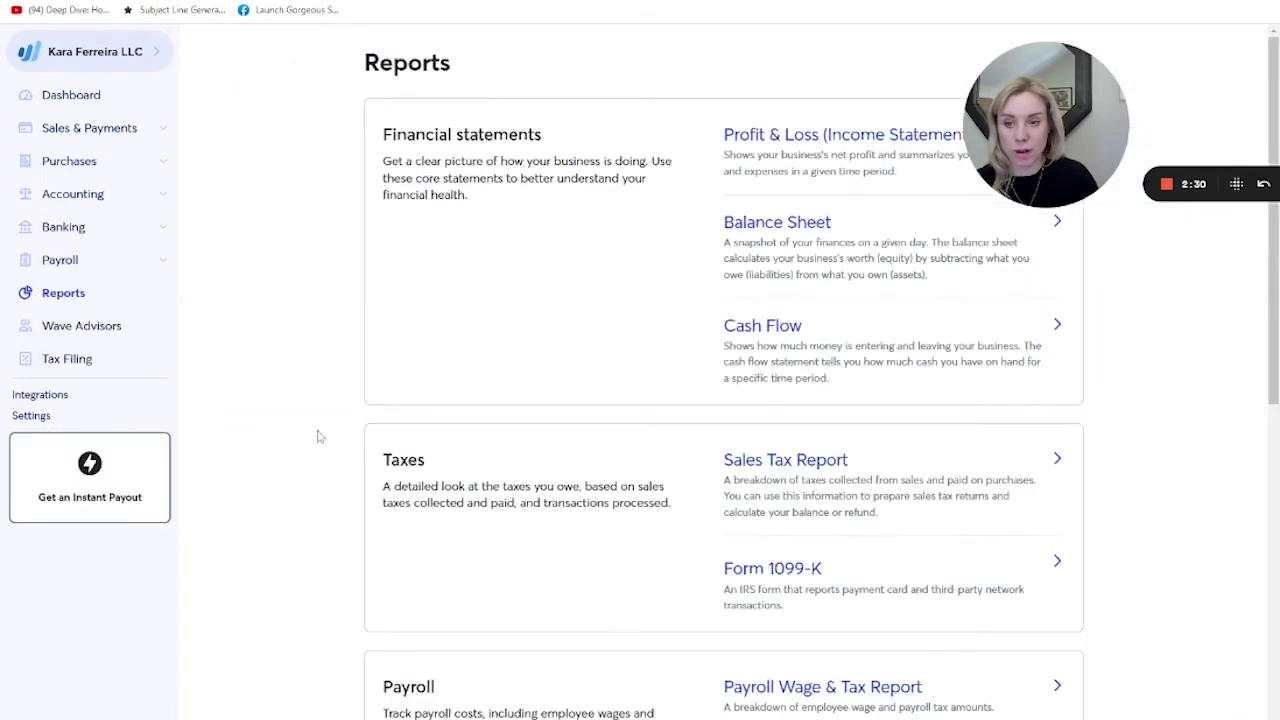
pyautogui.scroll(-3, 643, 271)
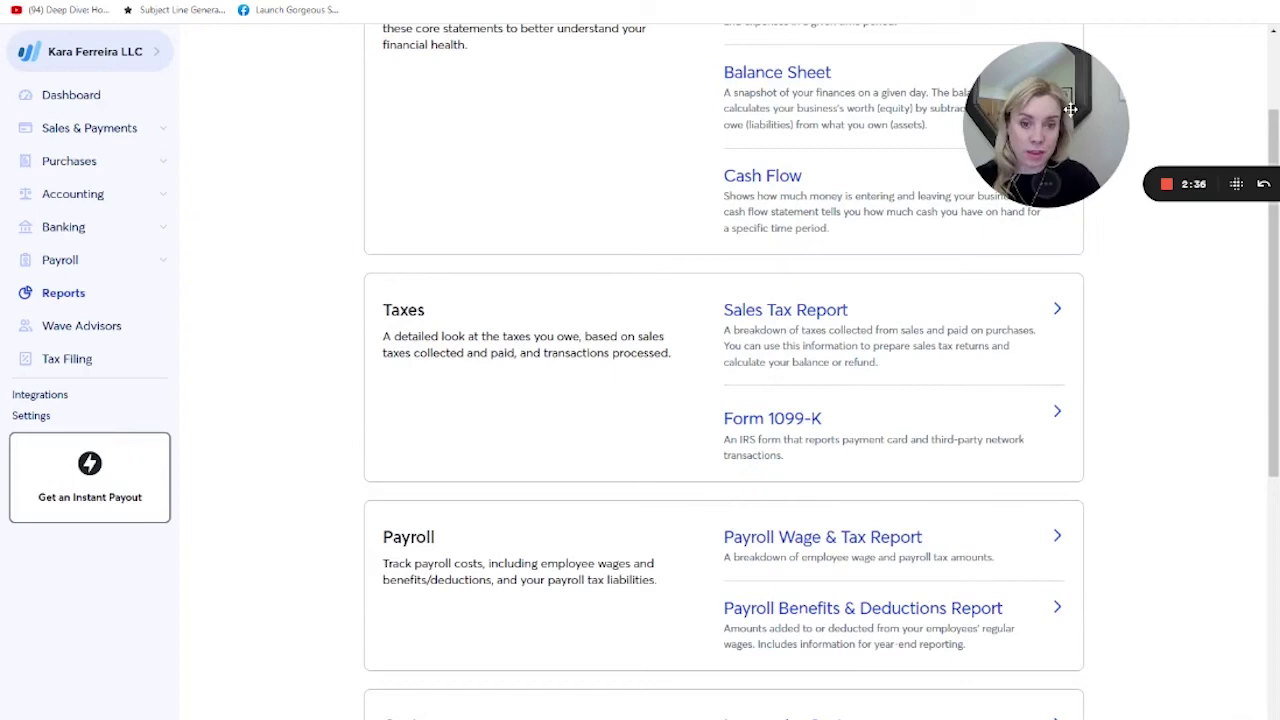
pyautogui.click(1070, 187)
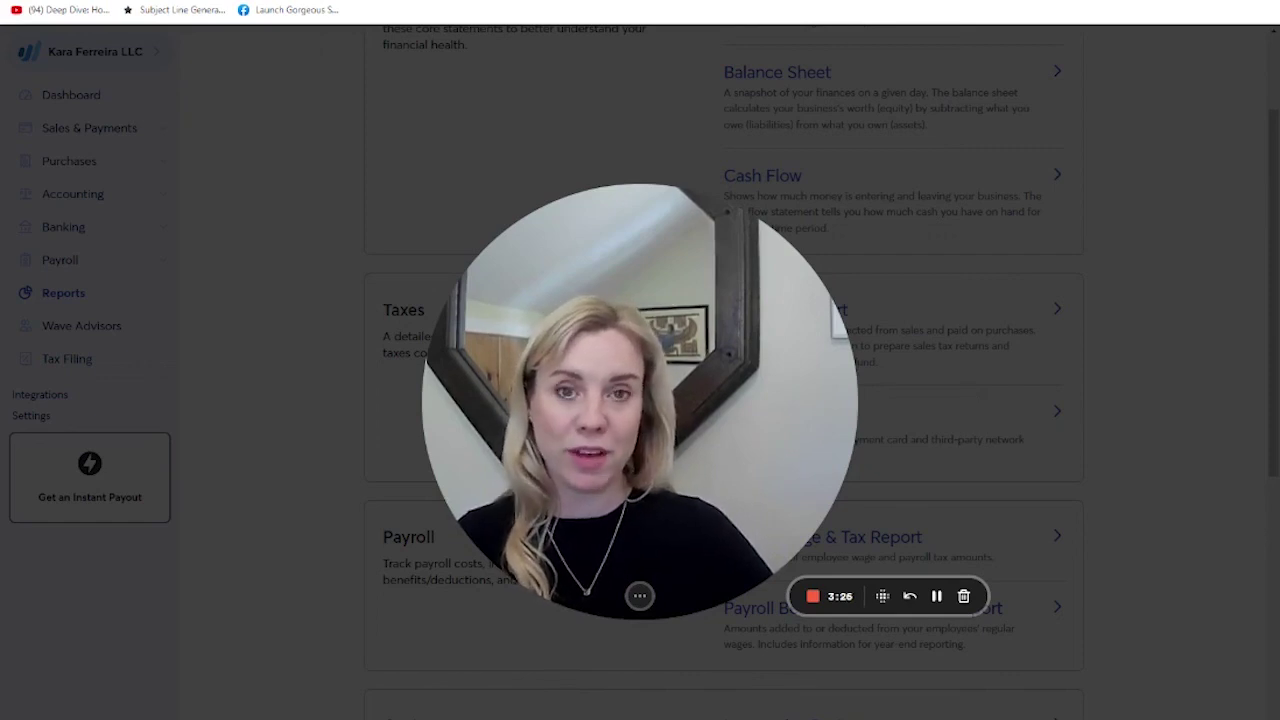
pyautogui.moveTo(799, 561)
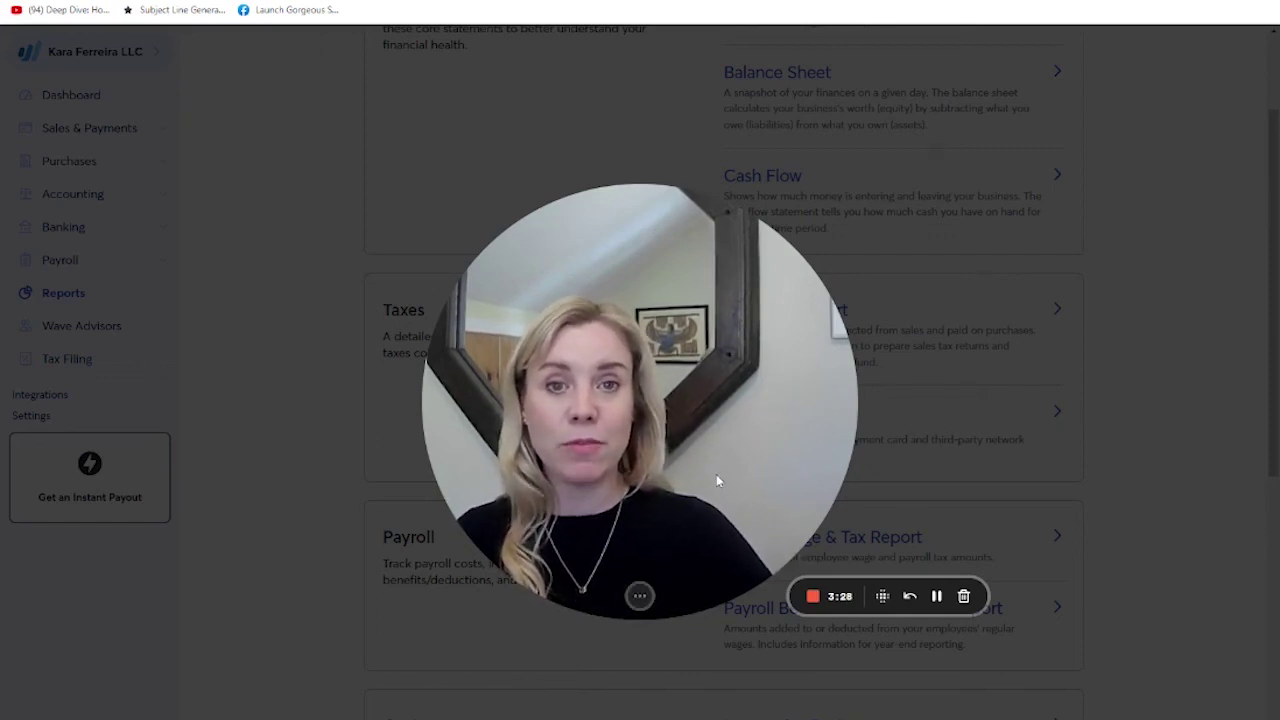